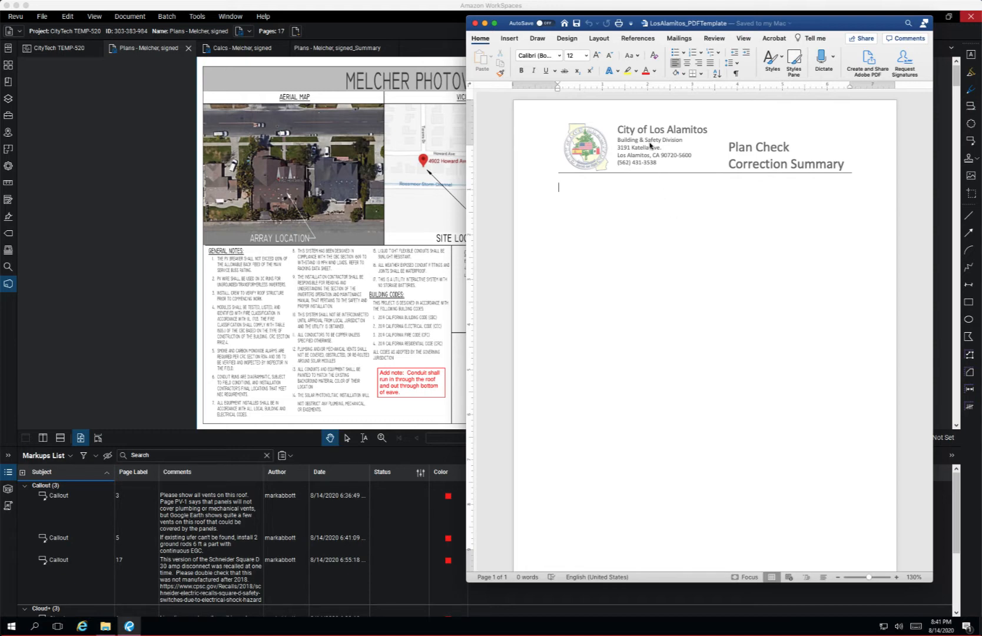
# Step: Open the letterhead header of the LosAlamitos_PDFTemplate document to inspect it, and return to the page body
pyautogui.doubleClick(604, 119)
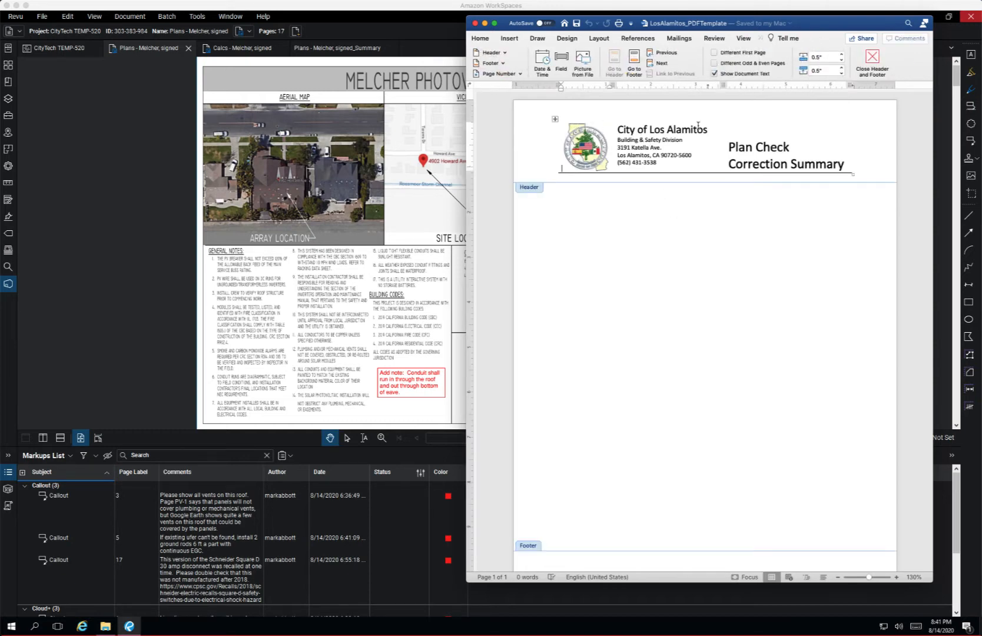
pyautogui.doubleClick(648, 211)
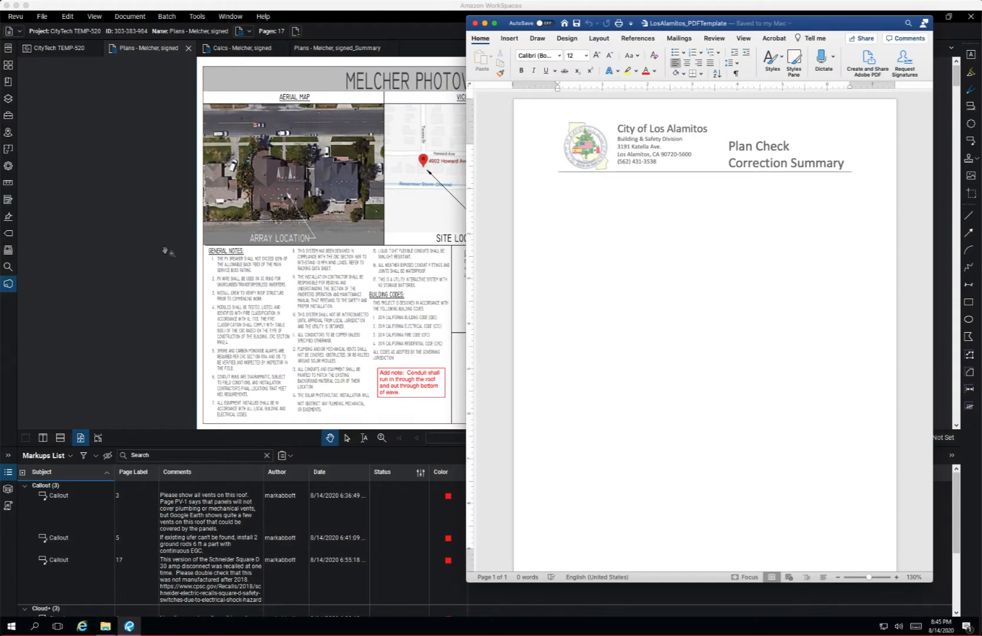
# Step: Switch to Bluebeam Revu and start a PDF summary of the solar plan set's markups
pyautogui.click(166, 252)
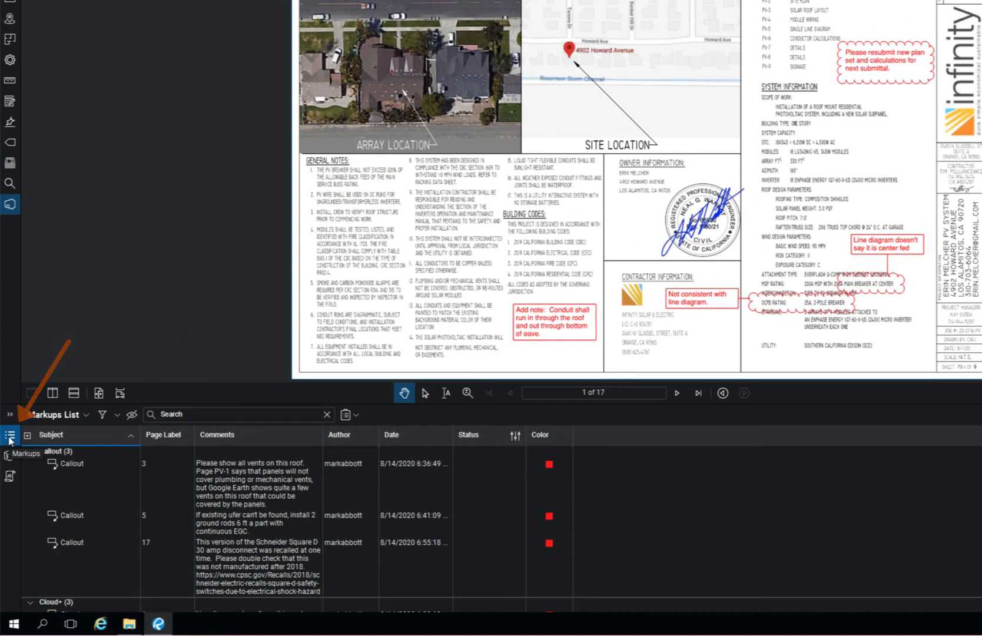
pyautogui.click(10, 435)
pyautogui.click(10, 600)
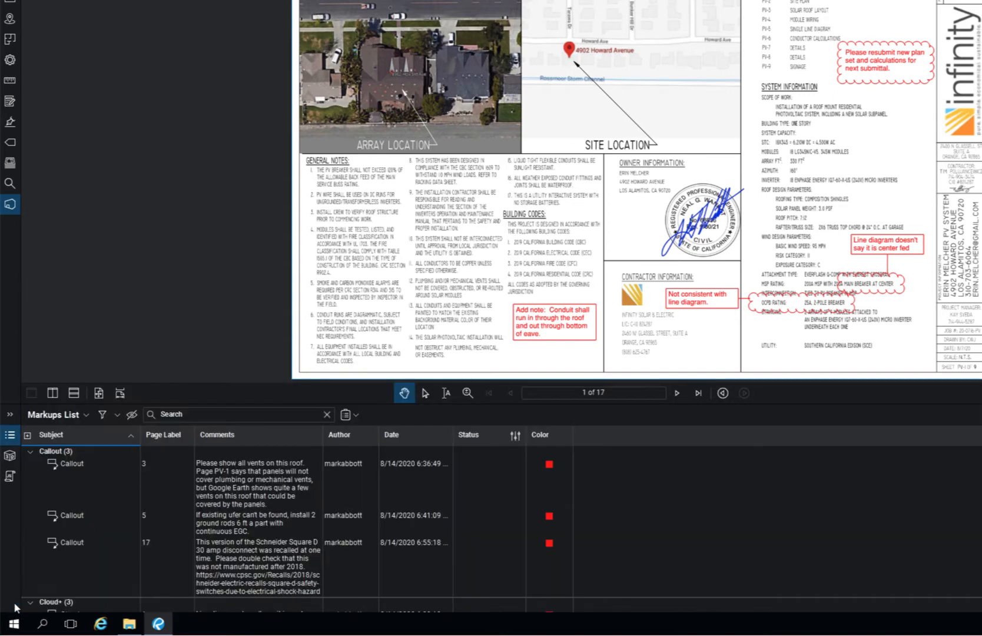
pyautogui.click(347, 417)
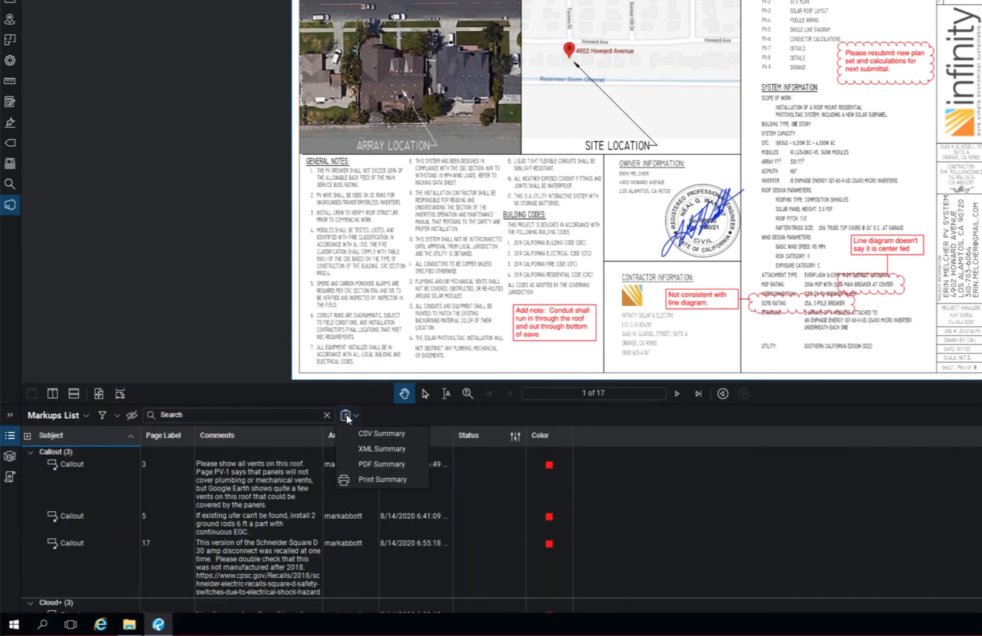
pyautogui.click(400, 465)
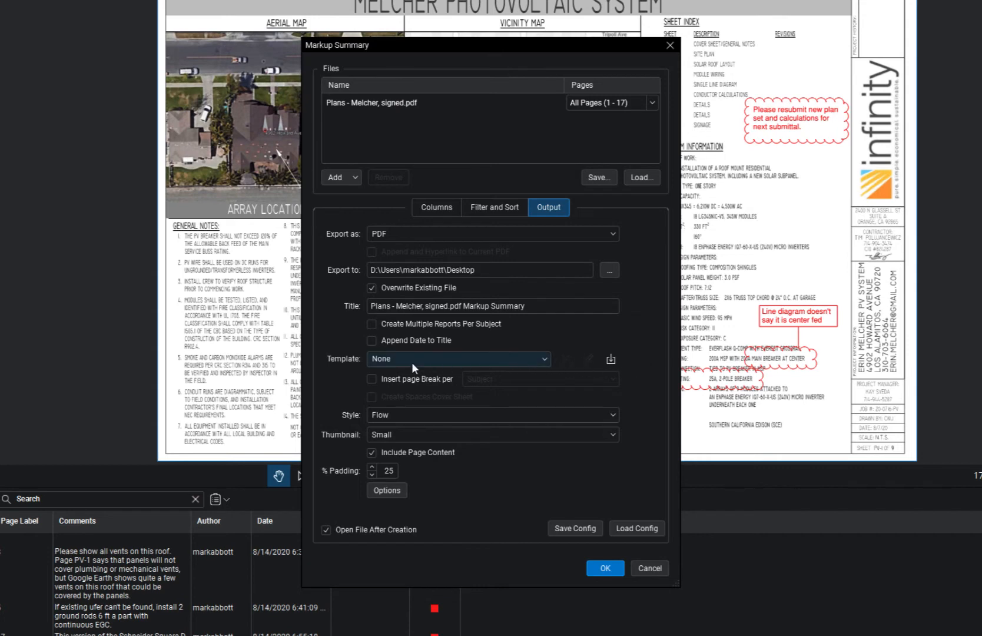
# Step: Import LosAlamitos_PDFTemplate from Downloads as the summary template, with the summary item region fitted just below the letterhead line
pyautogui.click(611, 359)
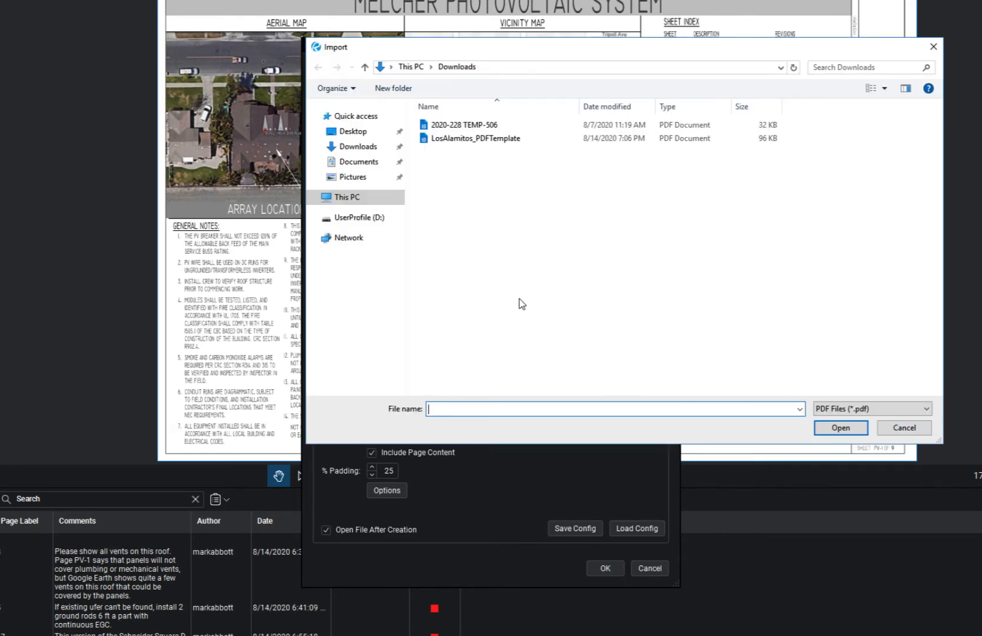
pyautogui.doubleClick(490, 139)
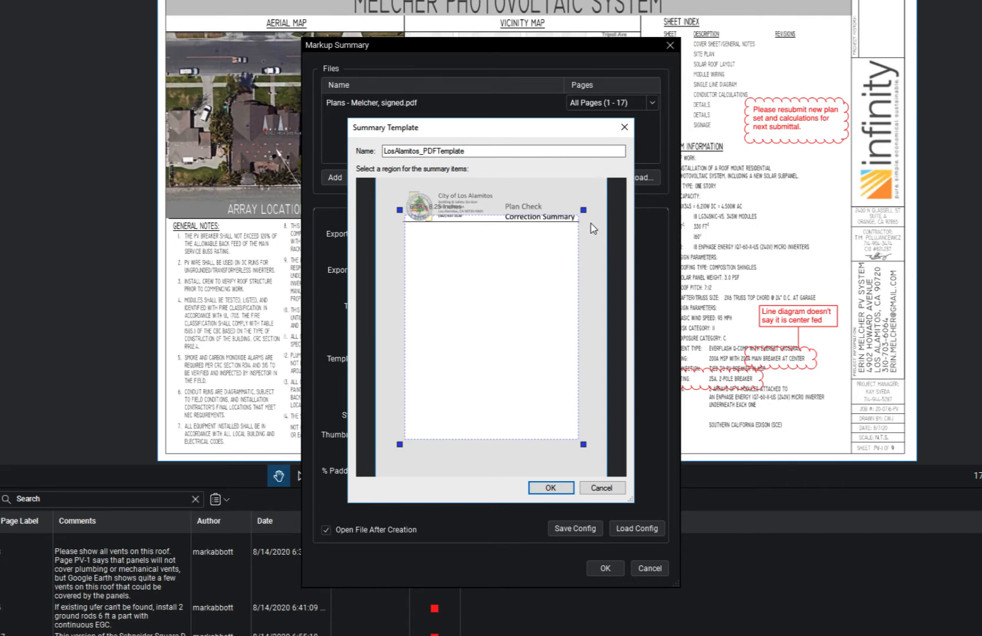
pyautogui.moveTo(584, 211); pyautogui.dragTo(581, 221)
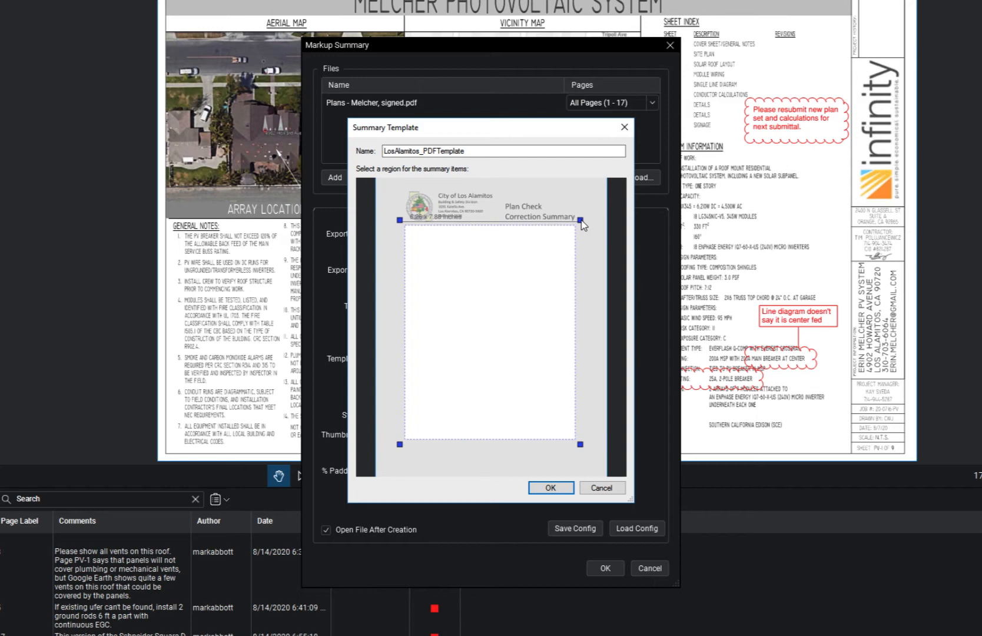
pyautogui.moveTo(581, 221); pyautogui.dragTo(582, 221)
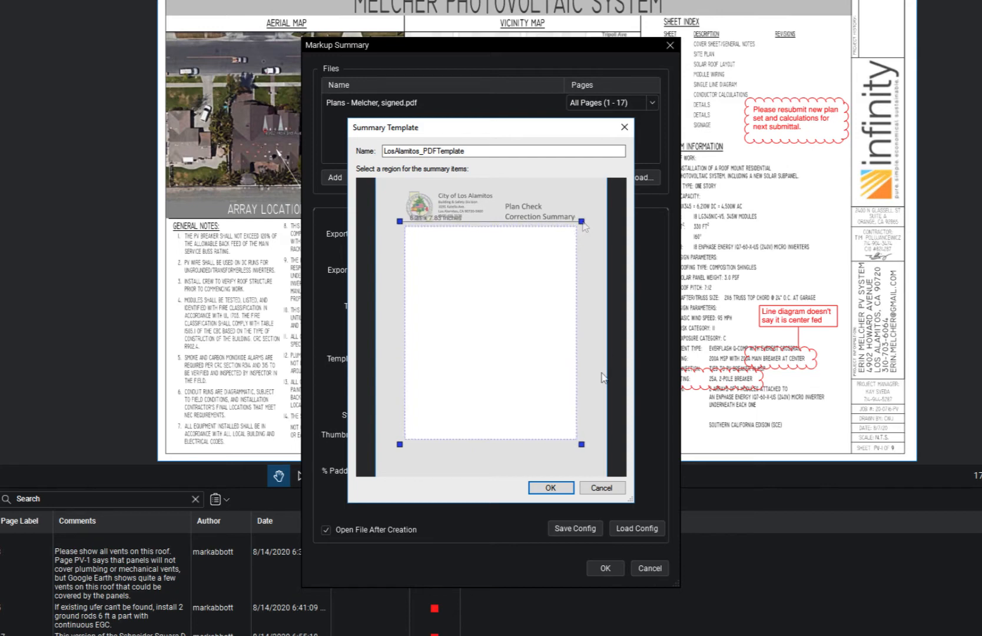
pyautogui.click(551, 487)
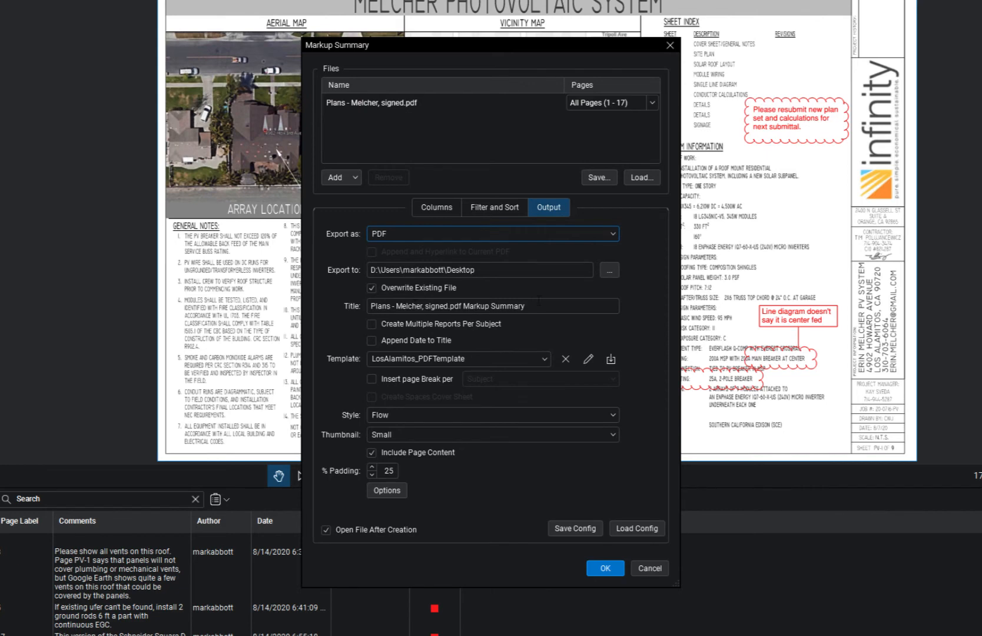
# Step: Replace the summary title with the project's street address followed by "- Solar"
pyautogui.moveTo(538, 300); pyautogui.dragTo(326, 292)
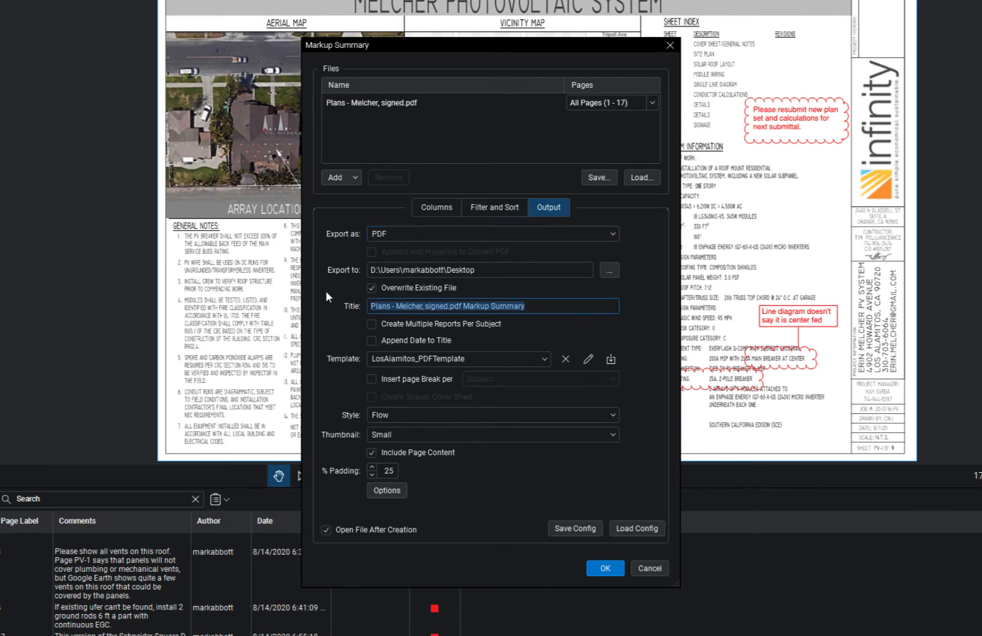
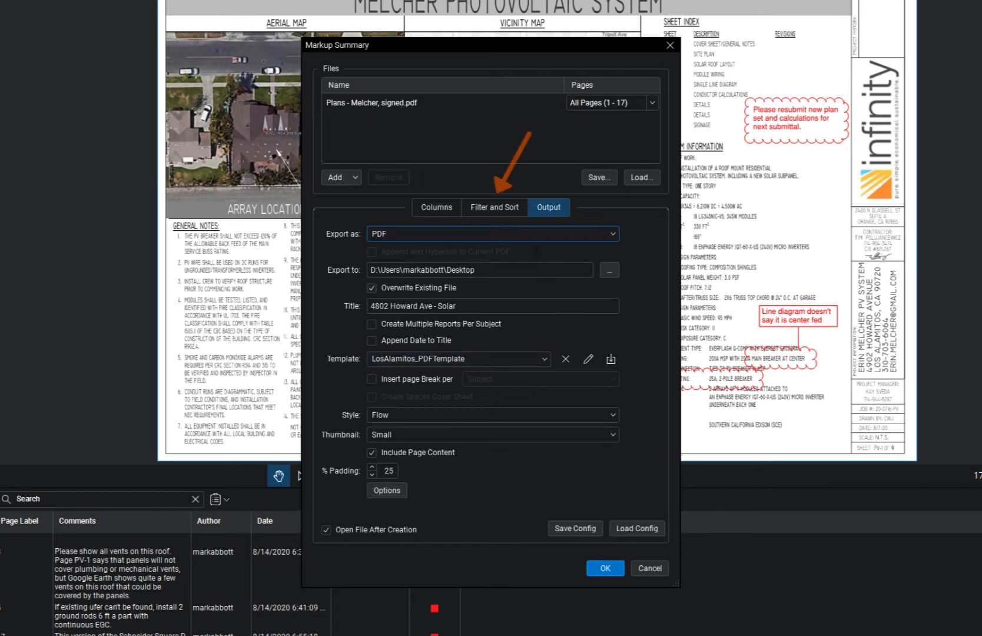
# Step: Check which authors can be filtered in the markup summary, keeping all of them included
pyautogui.click(494, 213)
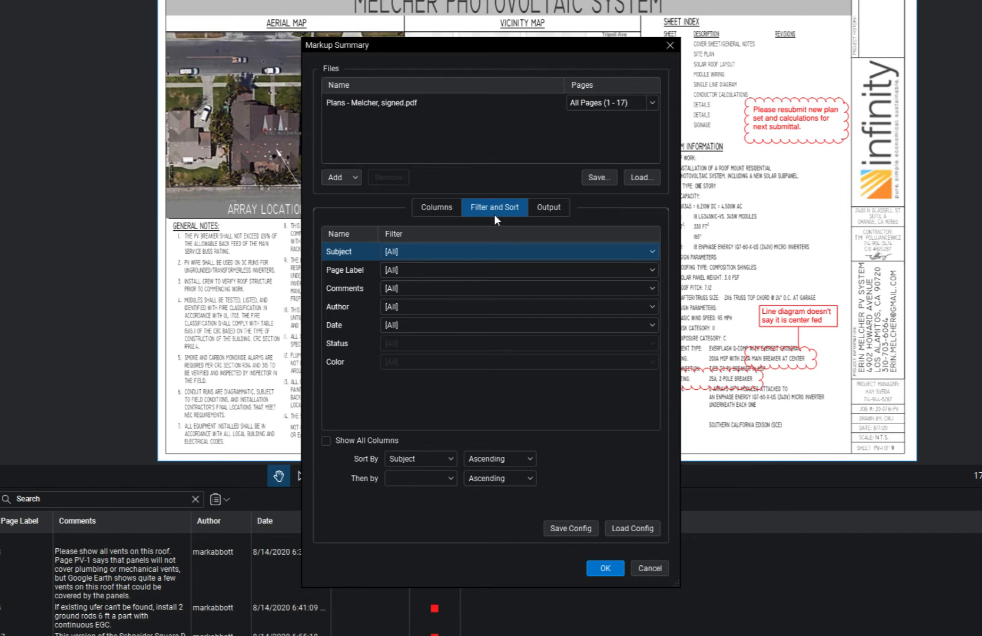
pyautogui.click(459, 306)
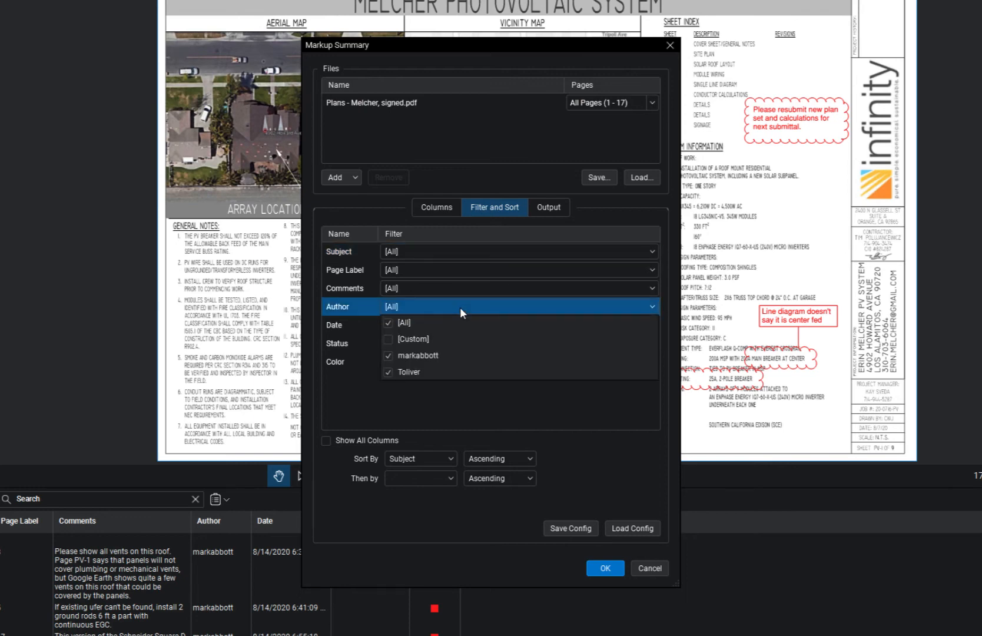
pyautogui.click(449, 385)
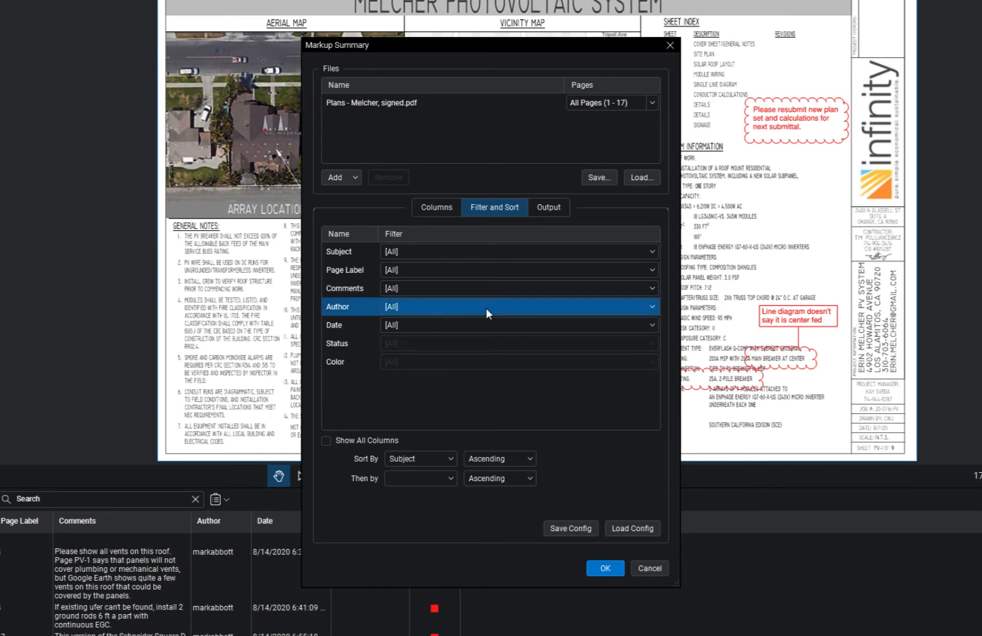
# Step: Exclude the Status column from the markup summary and check the available filters
pyautogui.click(443, 210)
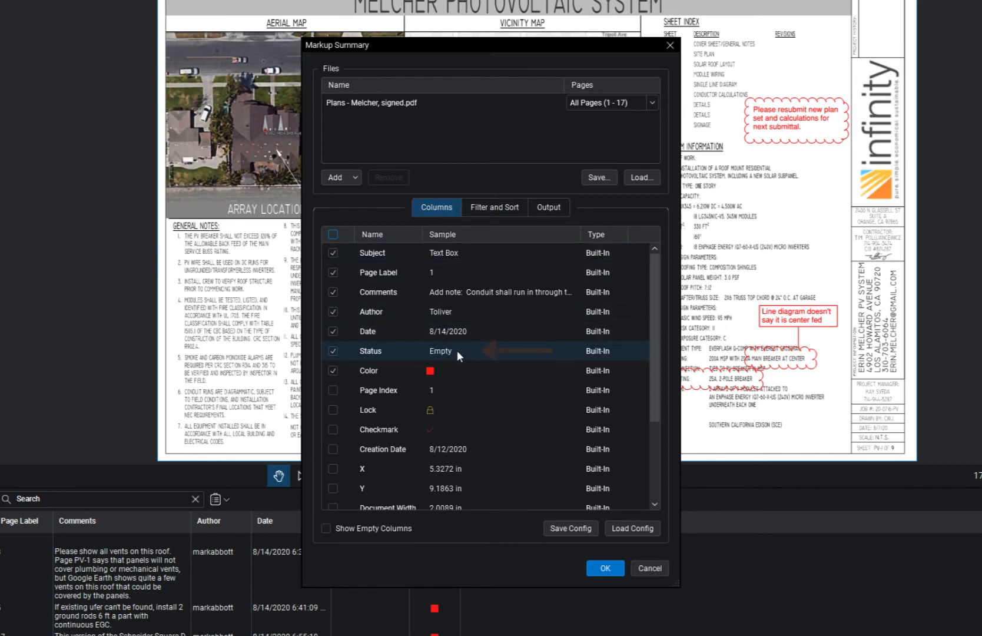
pyautogui.click(332, 351)
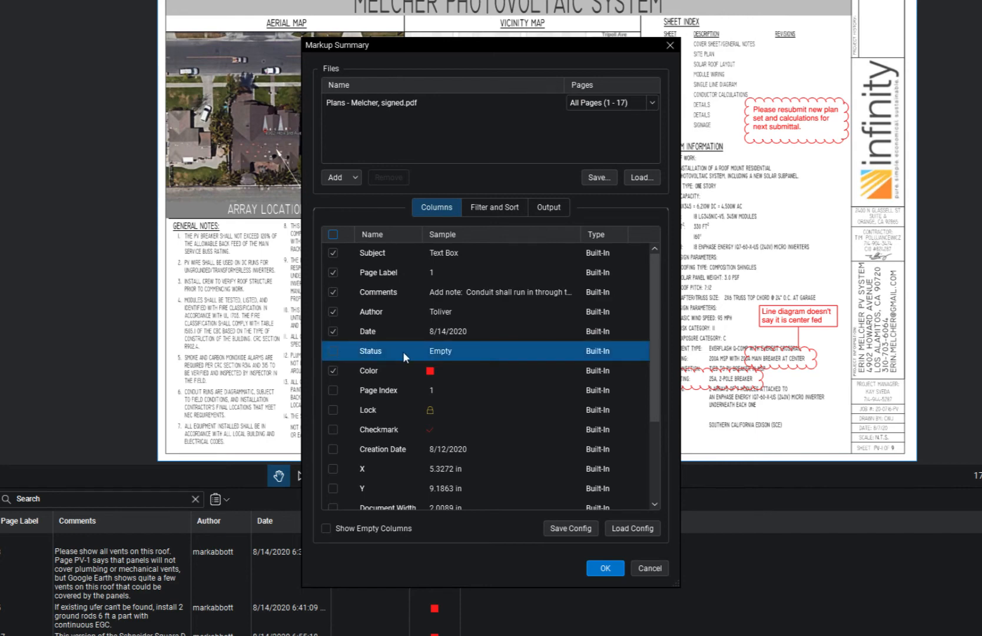
pyautogui.click(487, 211)
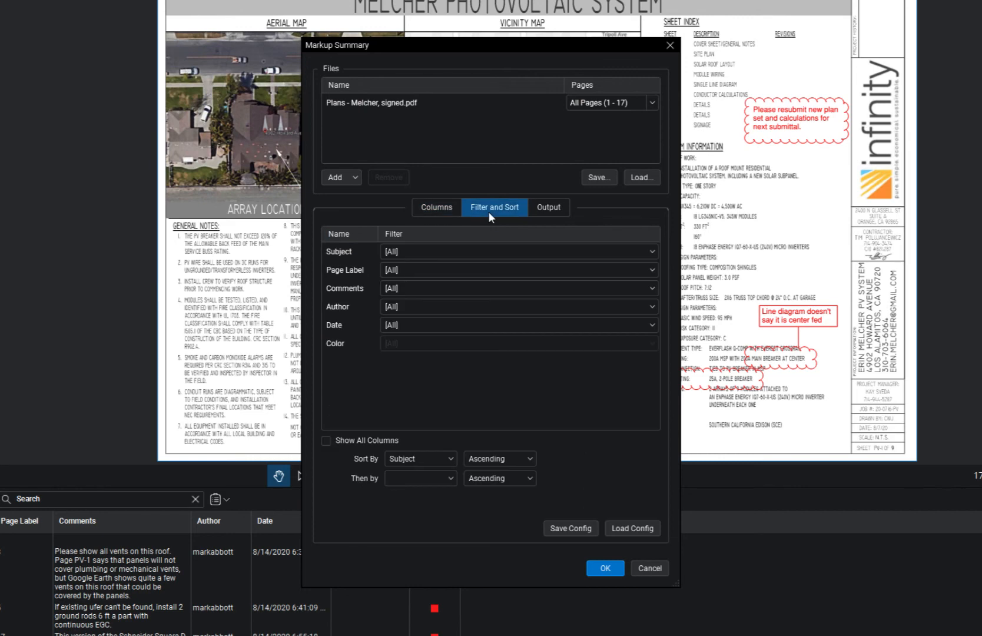
# Step: Remove the "_Markup Summary" suffix from the output title and generate the PDF summary
pyautogui.click(543, 211)
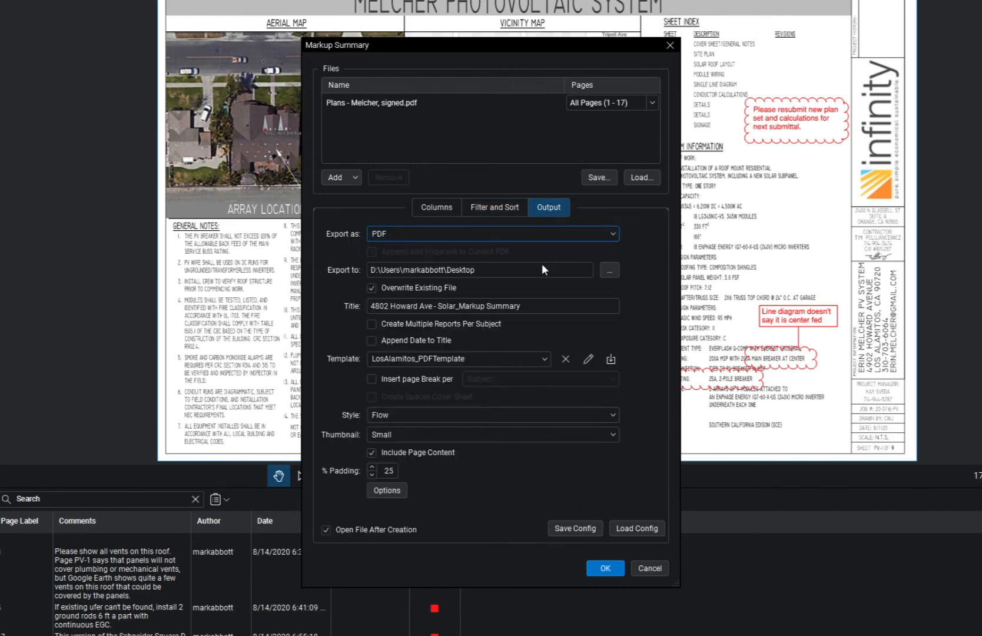
pyautogui.moveTo(530, 307); pyautogui.dragTo(459, 306)
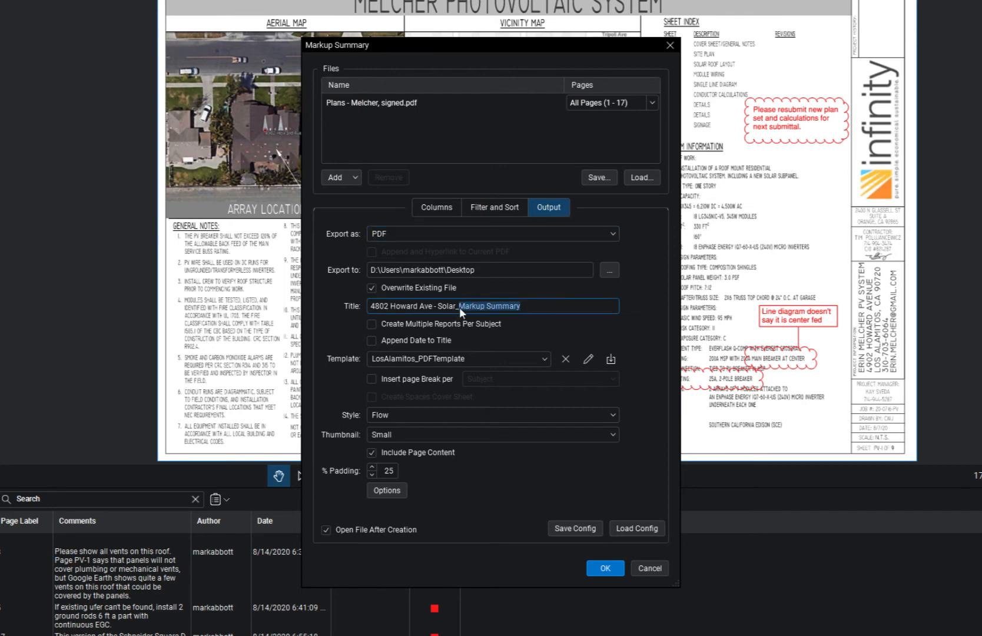
pyautogui.press('BackSpace')
pyautogui.click(606, 568)
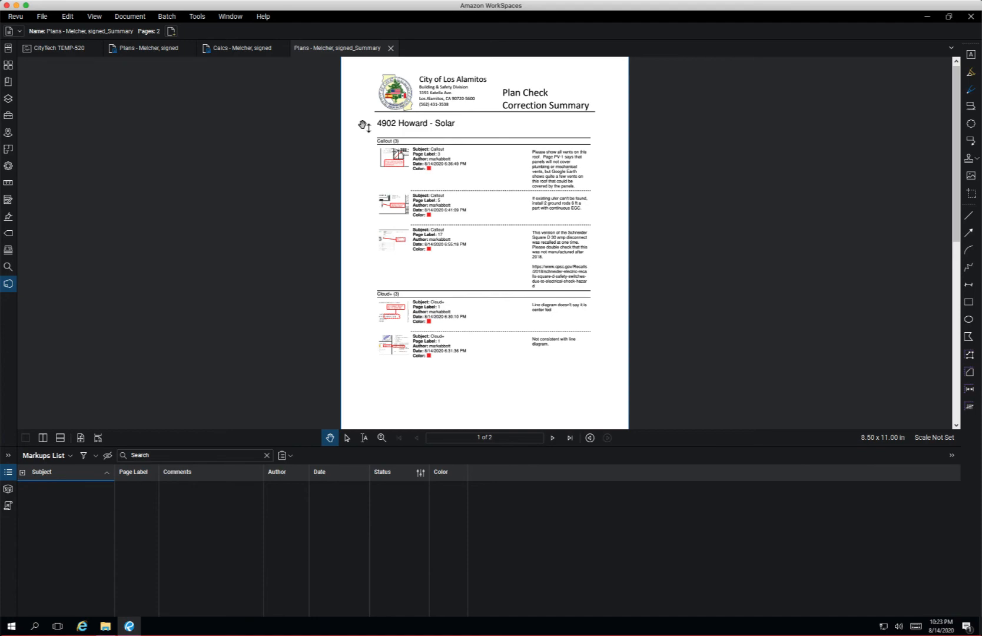
# Step: Close the generated summary PDF and hide the Status column in the plan set's Markups List
pyautogui.scroll(1, 136, 330)
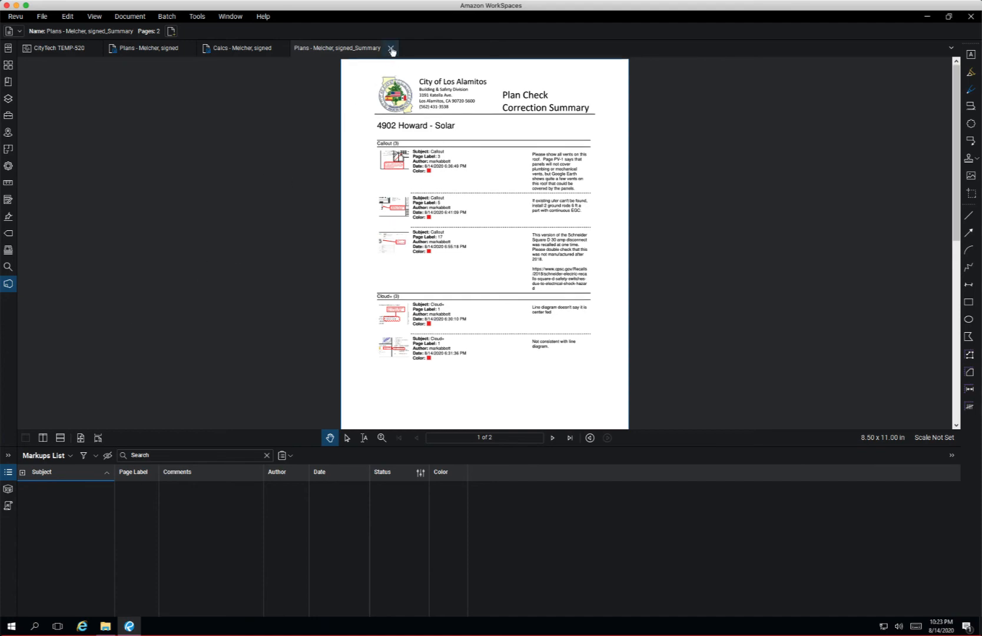
pyautogui.click(392, 50)
pyautogui.click(55, 457)
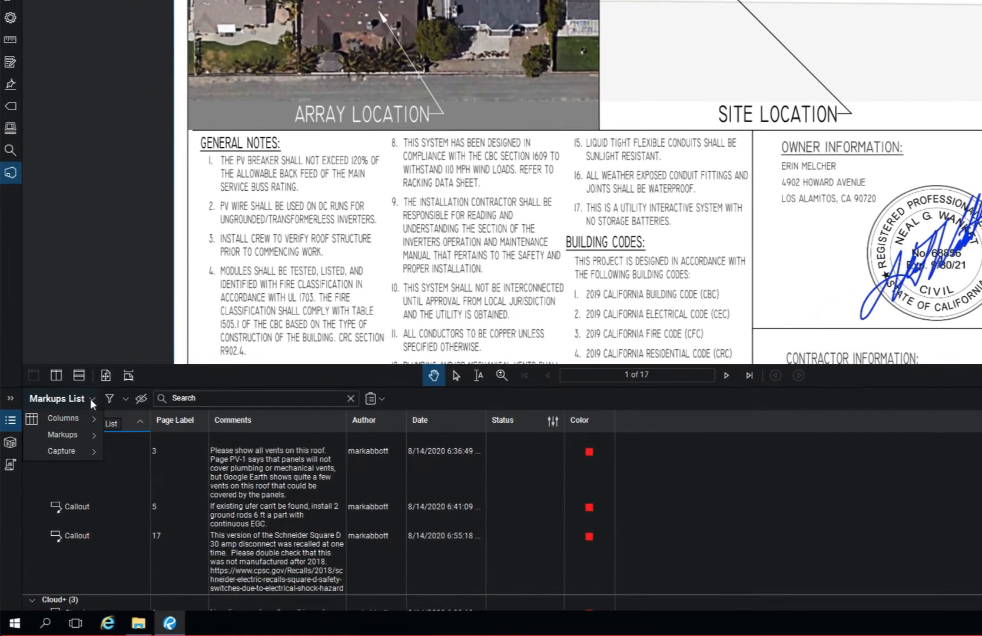
pyautogui.moveTo(80, 417)
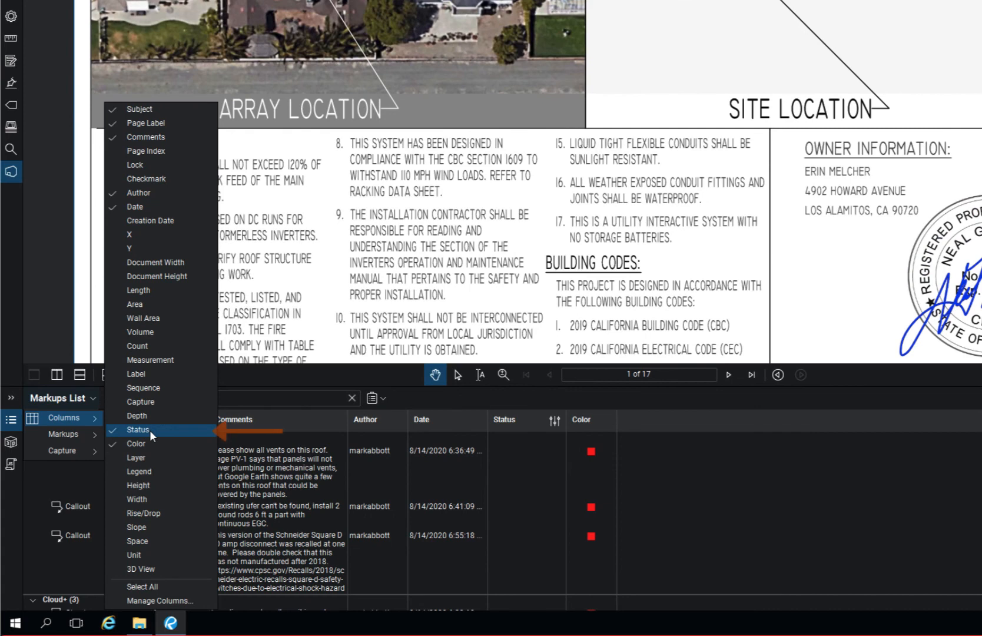
pyautogui.click(150, 430)
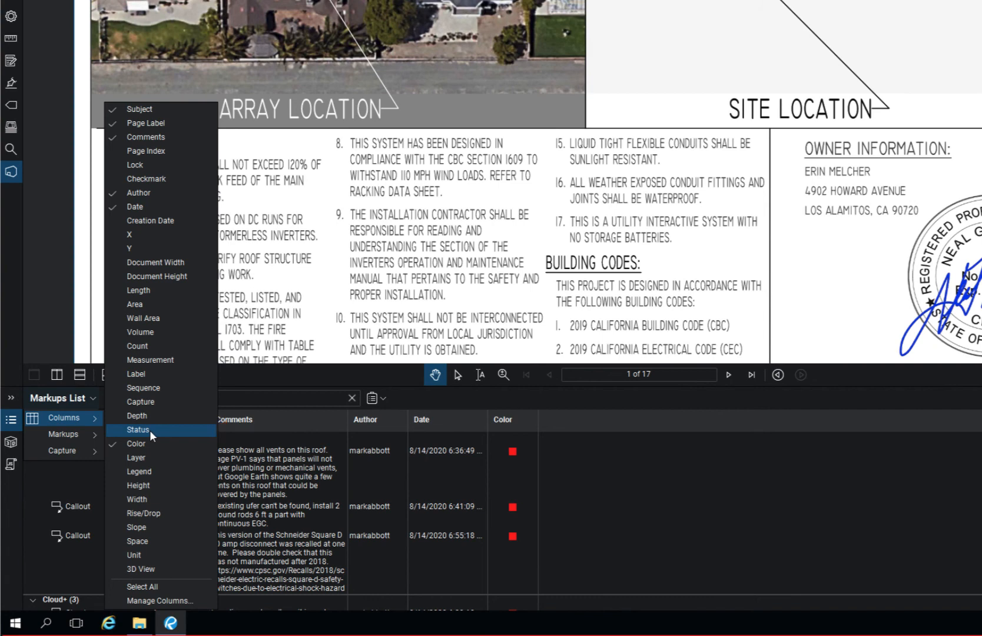
# Step: Start another PDF summary of the plan set's markups and check which columns it includes
pyautogui.click(383, 399)
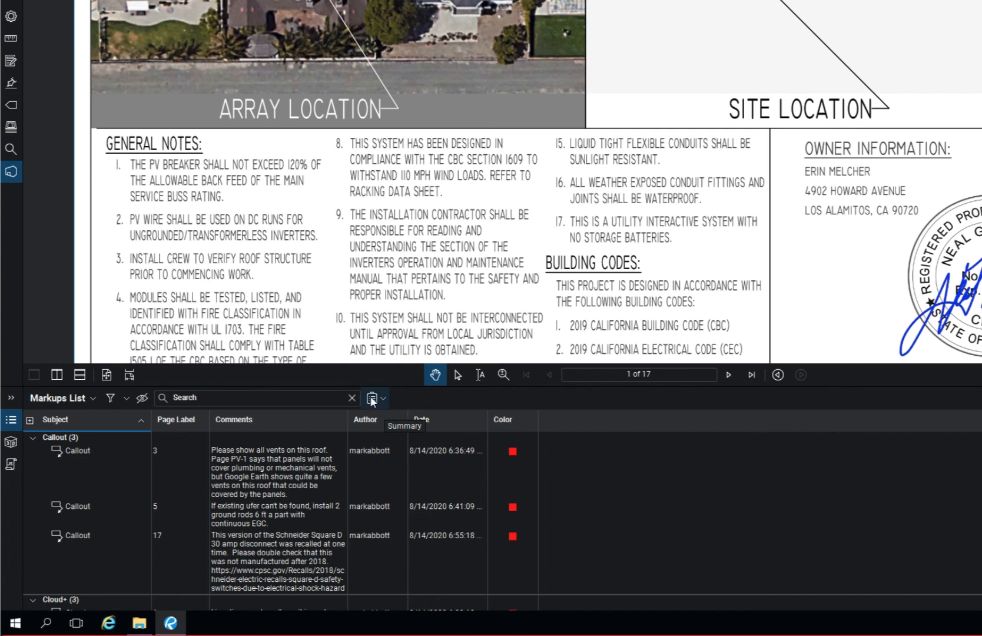
pyautogui.click(371, 398)
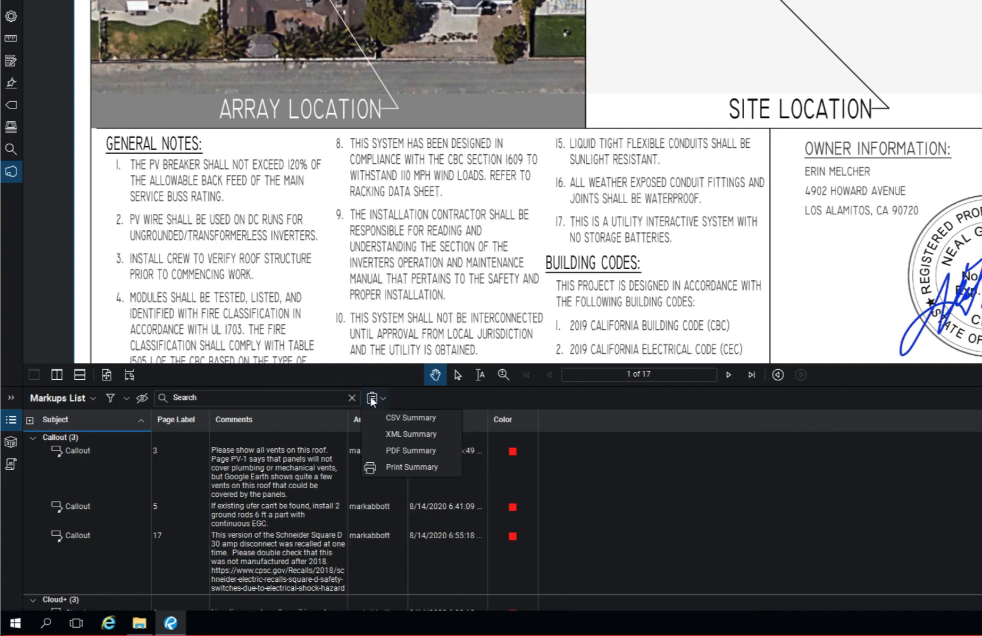
pyautogui.click(388, 446)
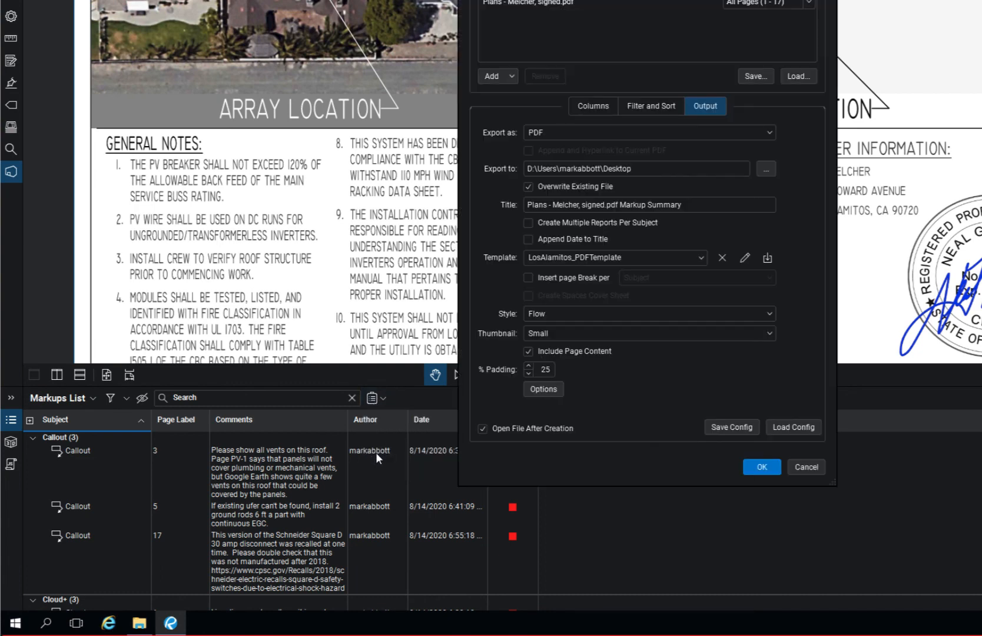
pyautogui.click(596, 103)
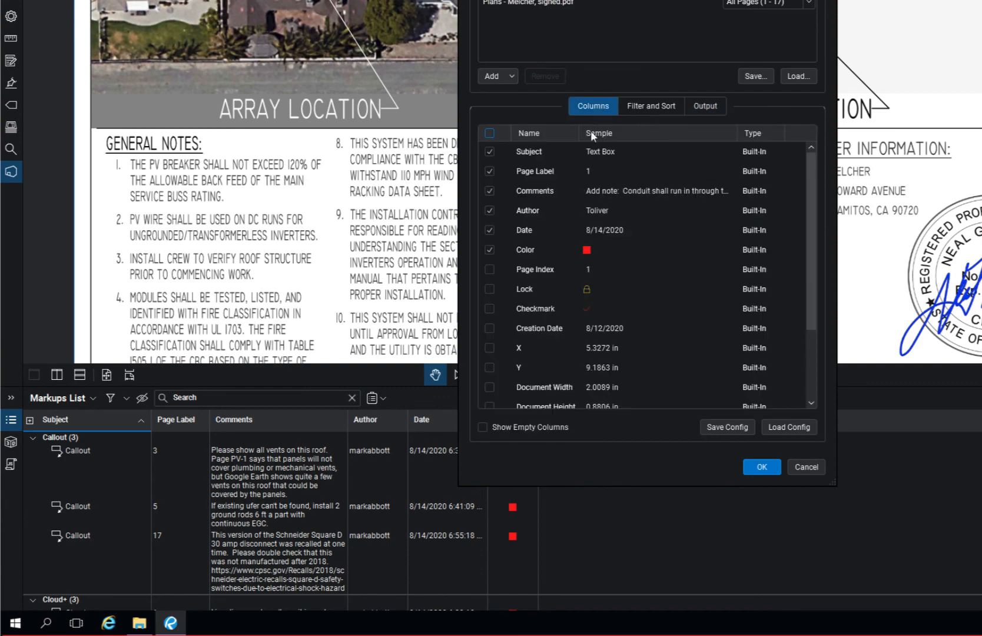